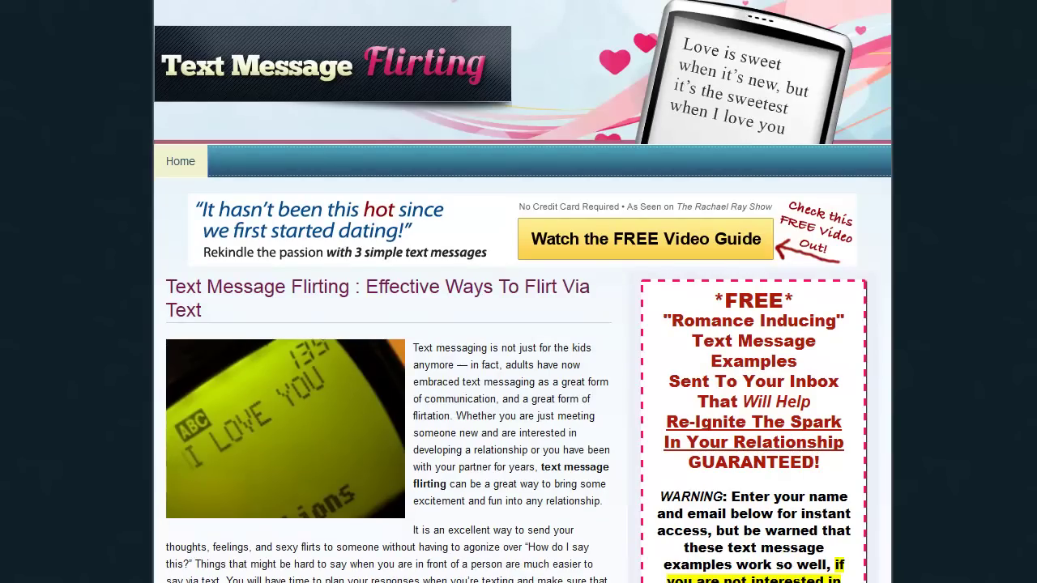
# Examine the sidebar opt-in form with its name and email fields on the Text Message Flirting page
pyautogui.scroll(-2, 522, 324)
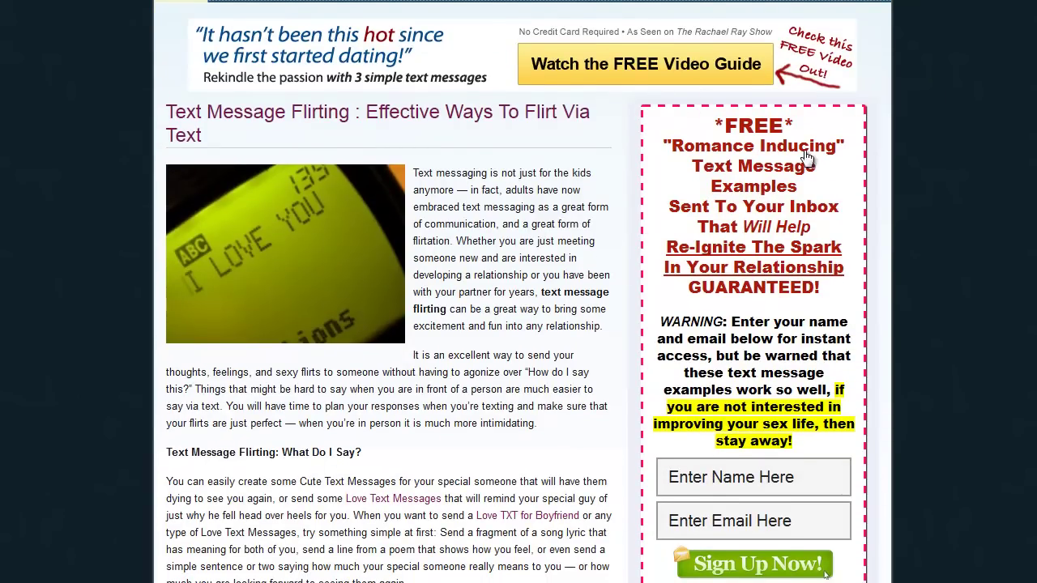
pyautogui.scroll(-2, 770, 364)
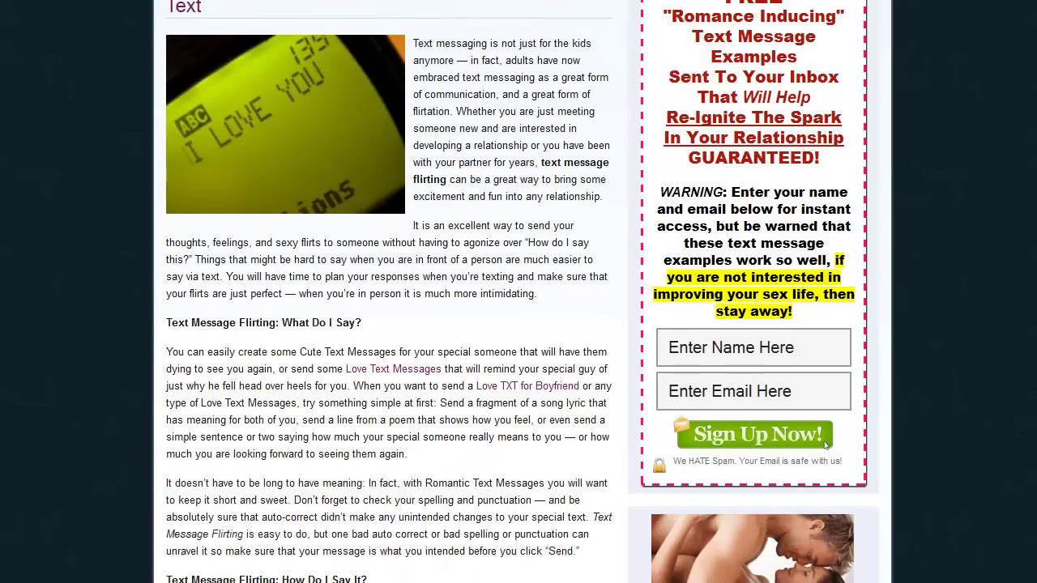
pyautogui.click(779, 316)
pyautogui.click(772, 367)
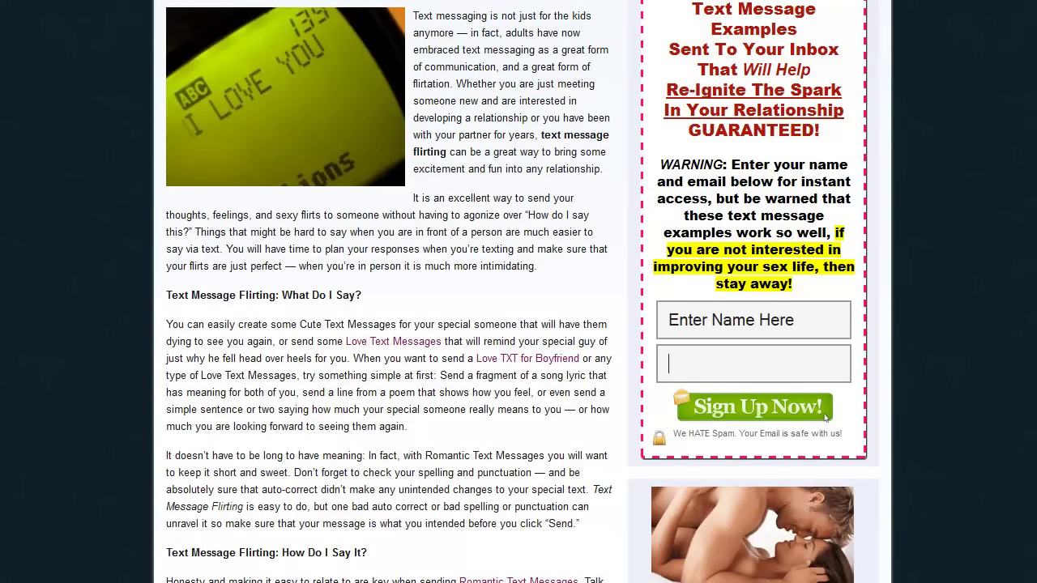
pyautogui.scroll(4, 827, 417)
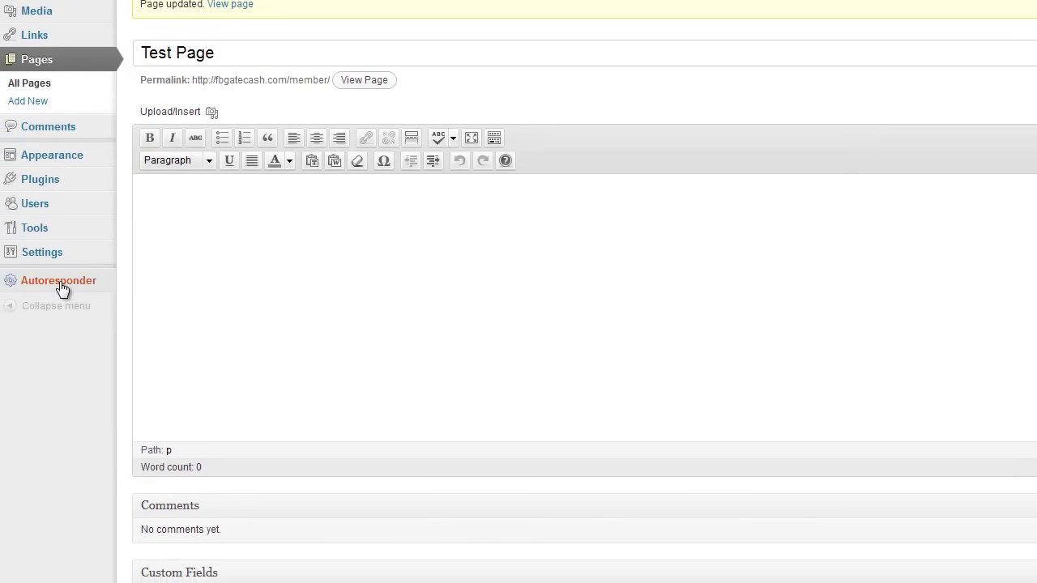
# Open the Autoresponder plugin settings in WordPress and enable Show Name for the Test 1 form
pyautogui.click(61, 288)
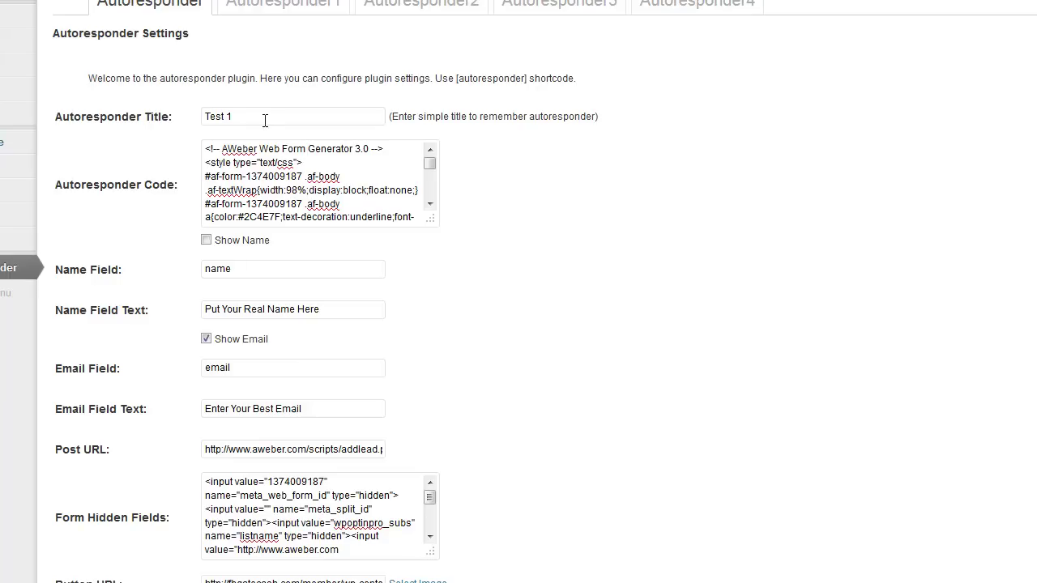
pyautogui.click(284, 163)
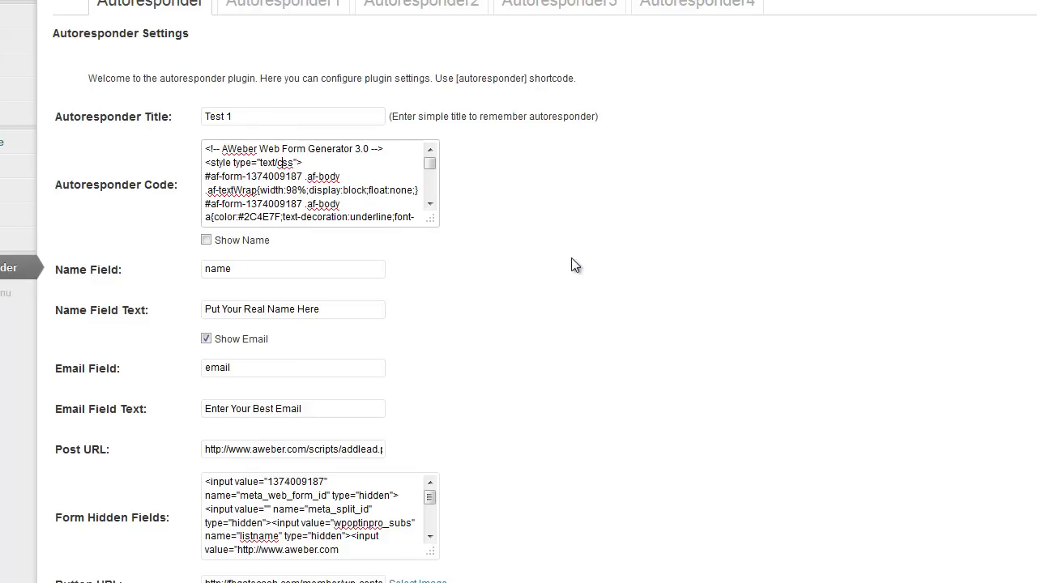
pyautogui.click(206, 239)
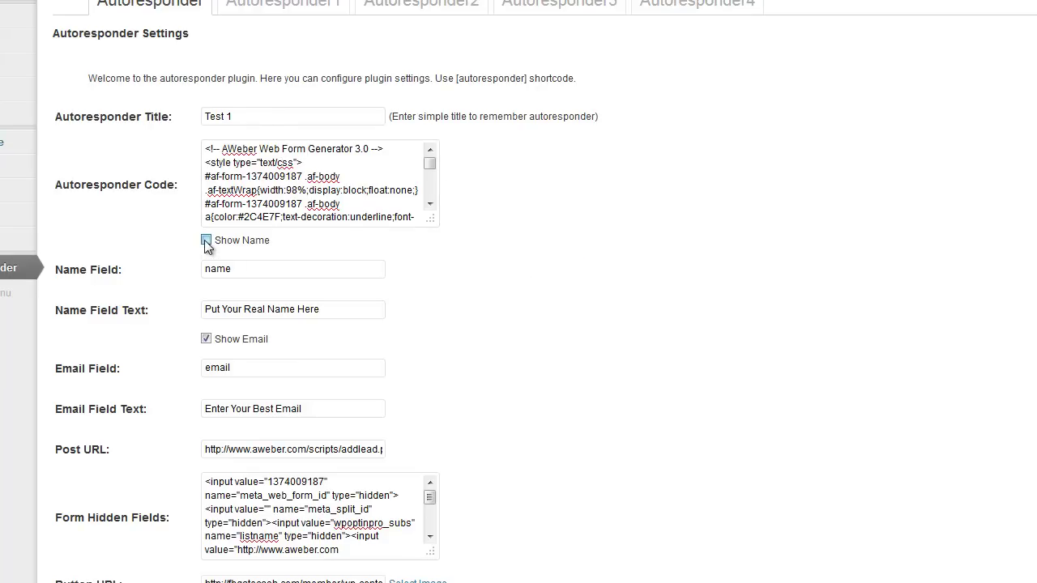
# Clear the header image URL and enable the Autoresponder/Mailing Content Box
pyautogui.scroll(-1, 516, 344)
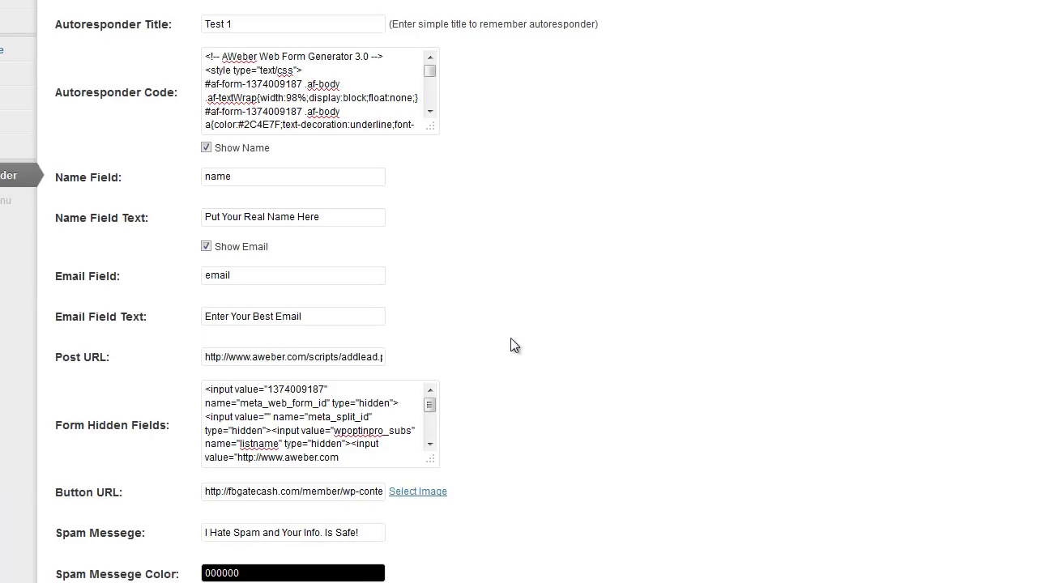
pyautogui.scroll(-2, 603, 429)
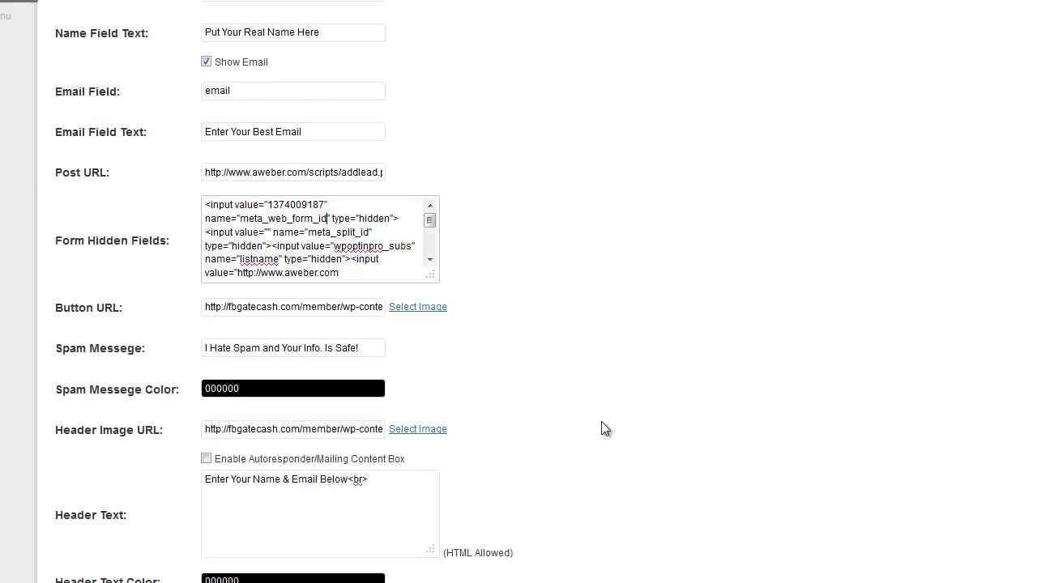
pyautogui.scroll(-1, 604, 428)
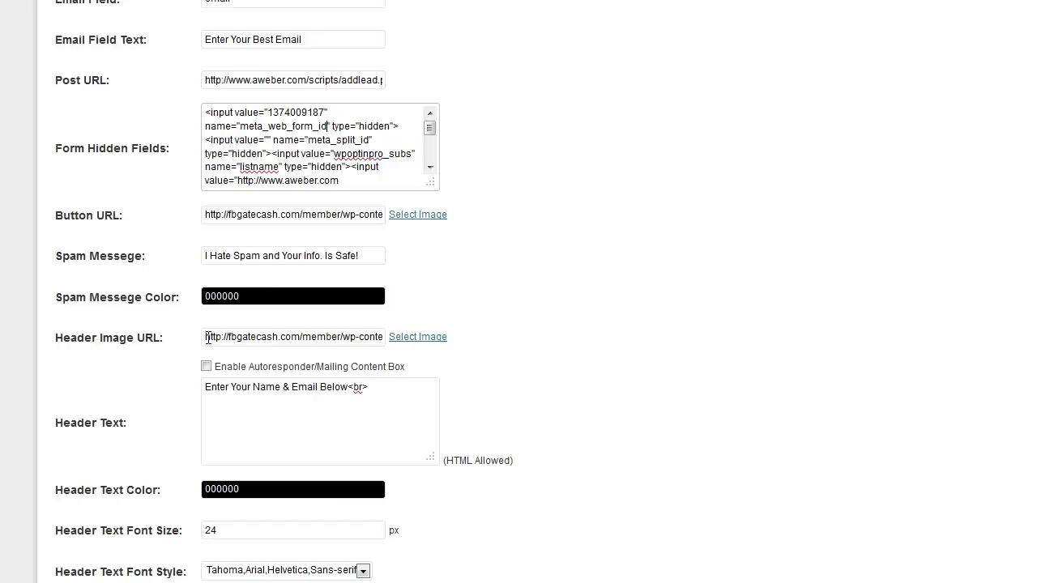
pyautogui.moveTo(208, 336); pyautogui.dragTo(477, 339)
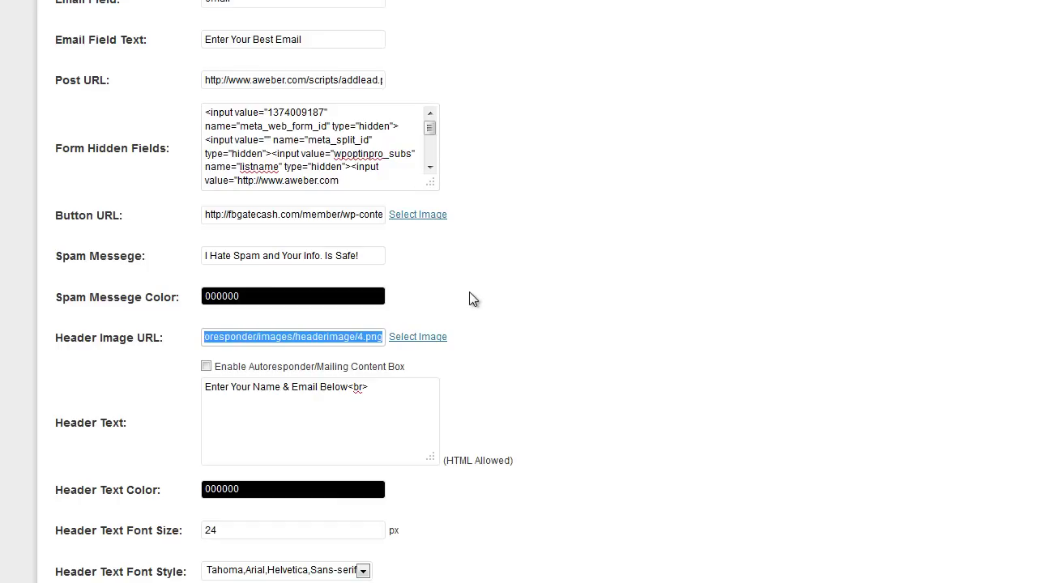
pyautogui.press('Delete')
pyautogui.click(565, 322)
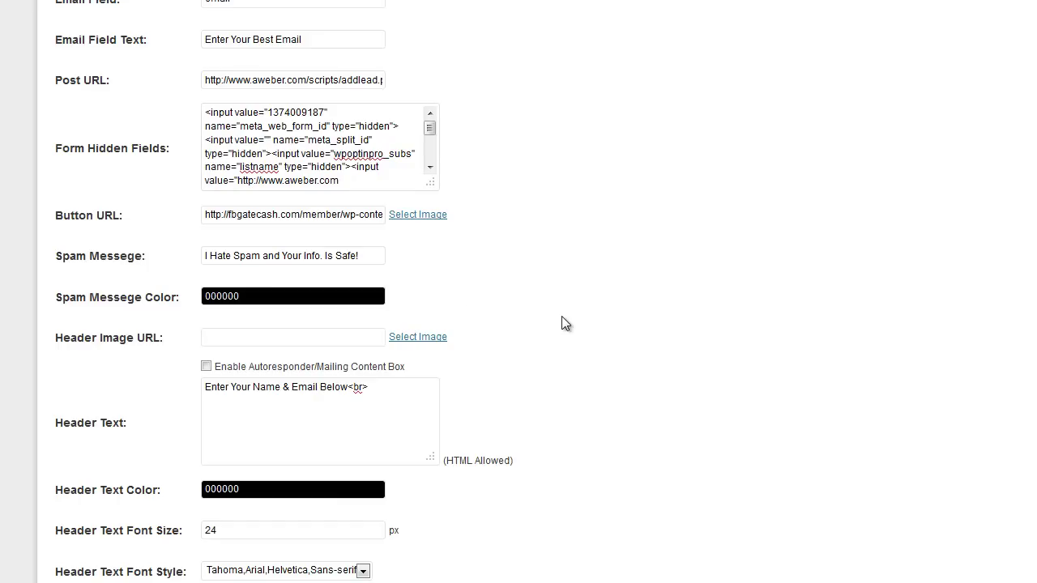
pyautogui.click(205, 367)
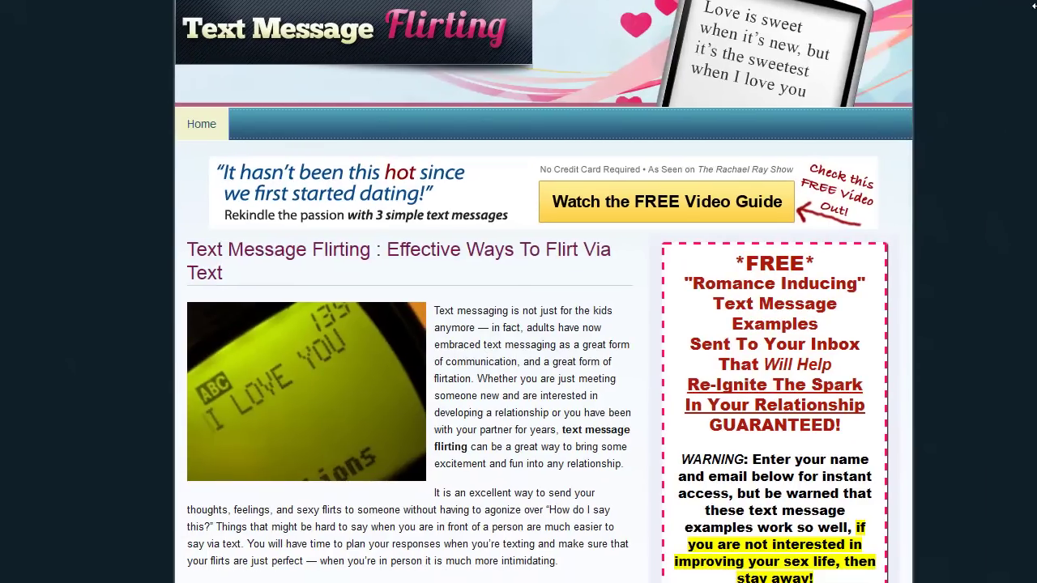
pyautogui.moveTo(761, 425); pyautogui.dragTo(774, 442)
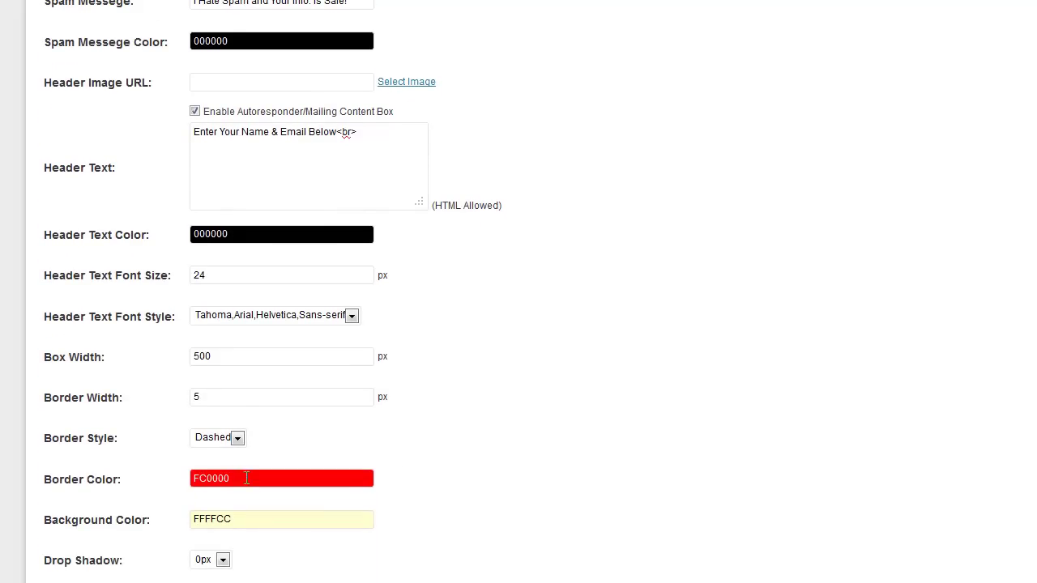
pyautogui.click(249, 478)
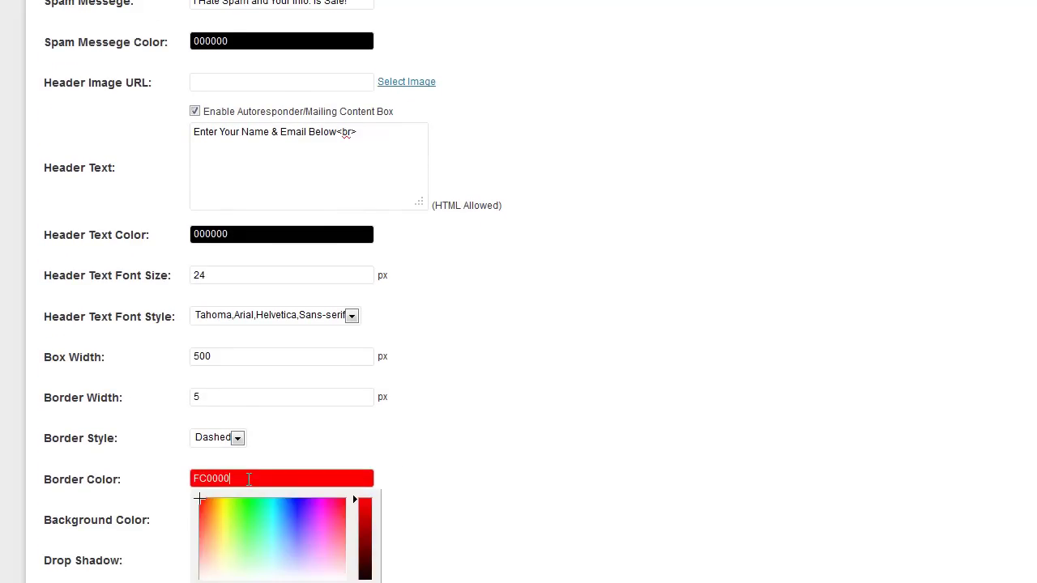
pyautogui.click(523, 456)
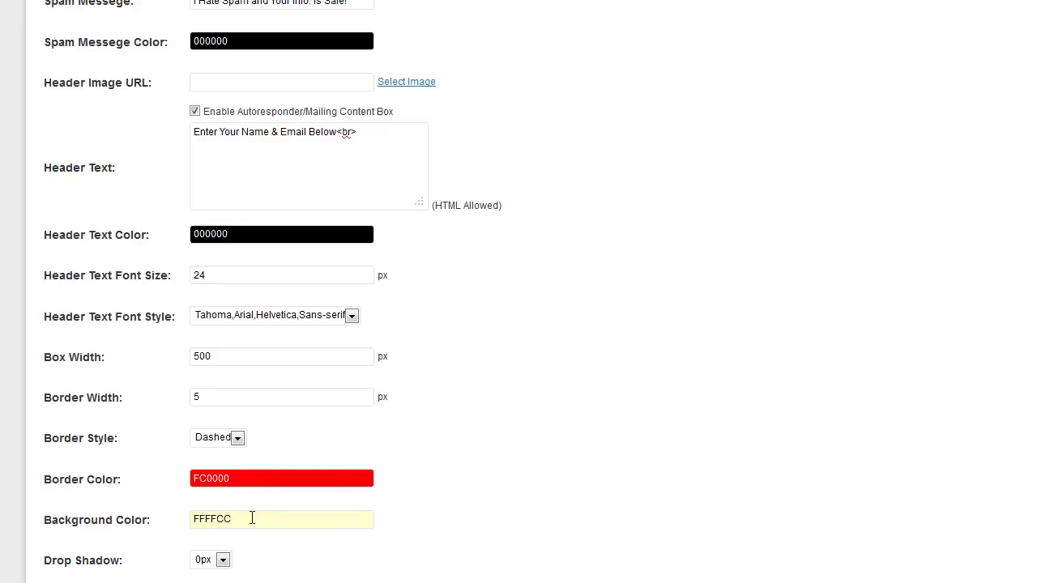
# Set the content box width to 220 px and its border width to 3 px
pyautogui.doubleClick(223, 360)
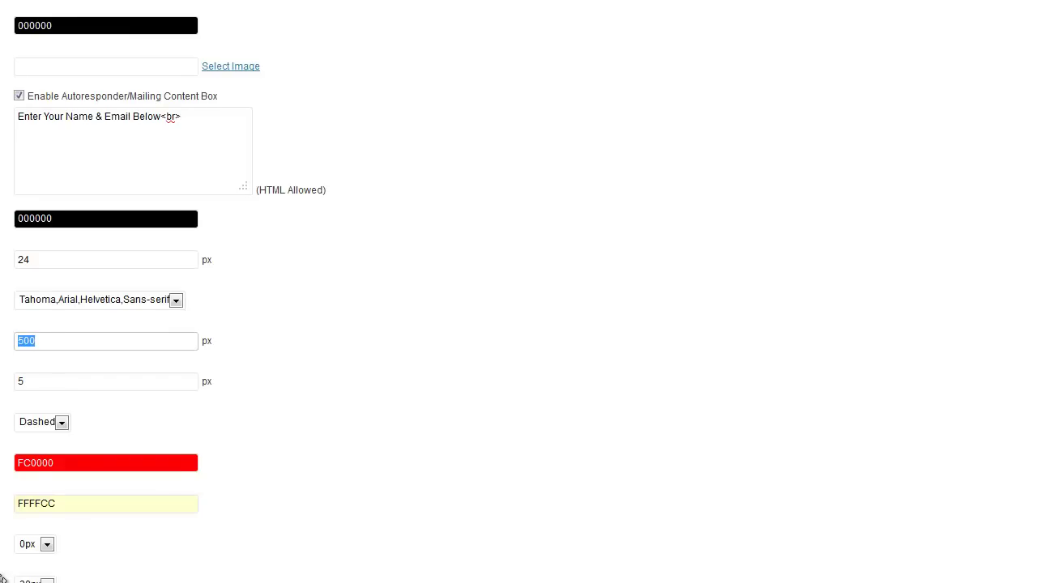
pyautogui.click(39, 336)
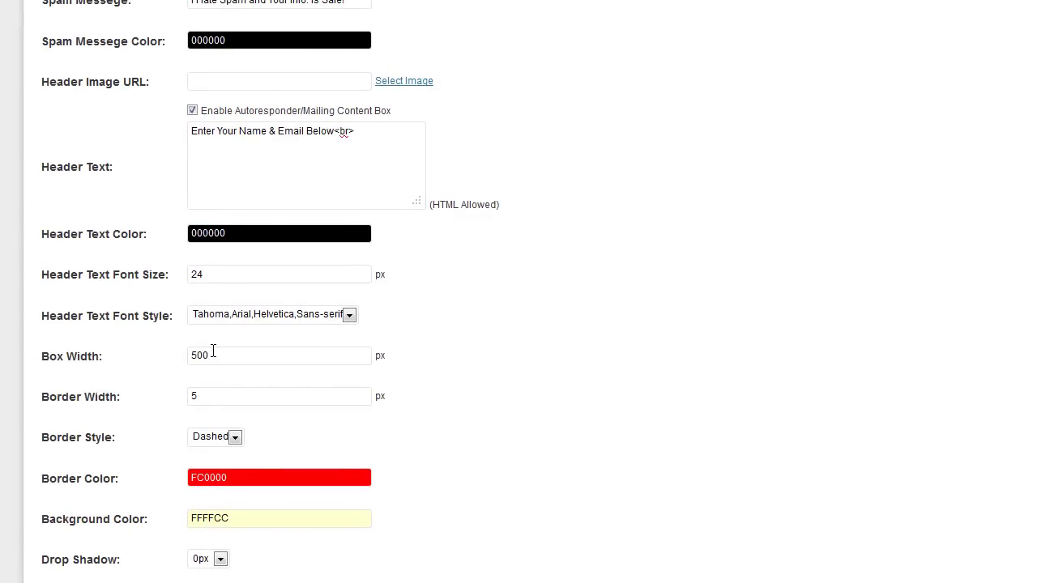
pyautogui.doubleClick(213, 351)
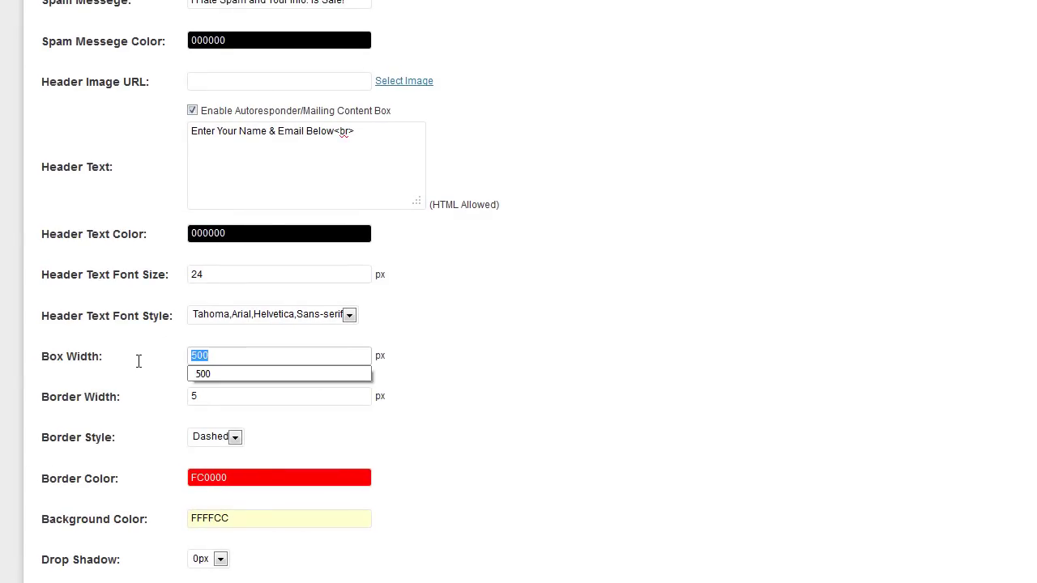
pyautogui.write('2')
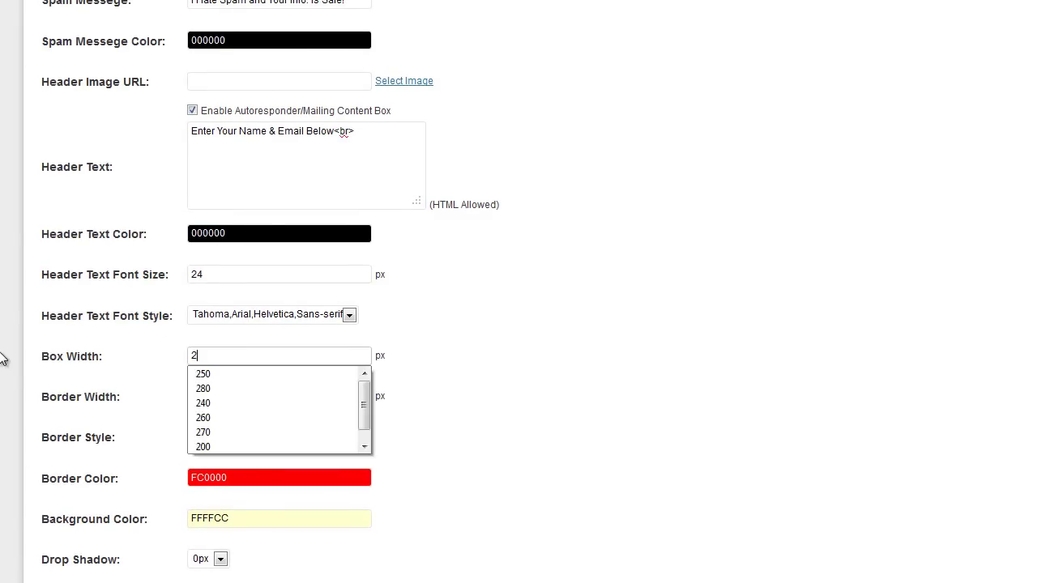
pyautogui.write('20')
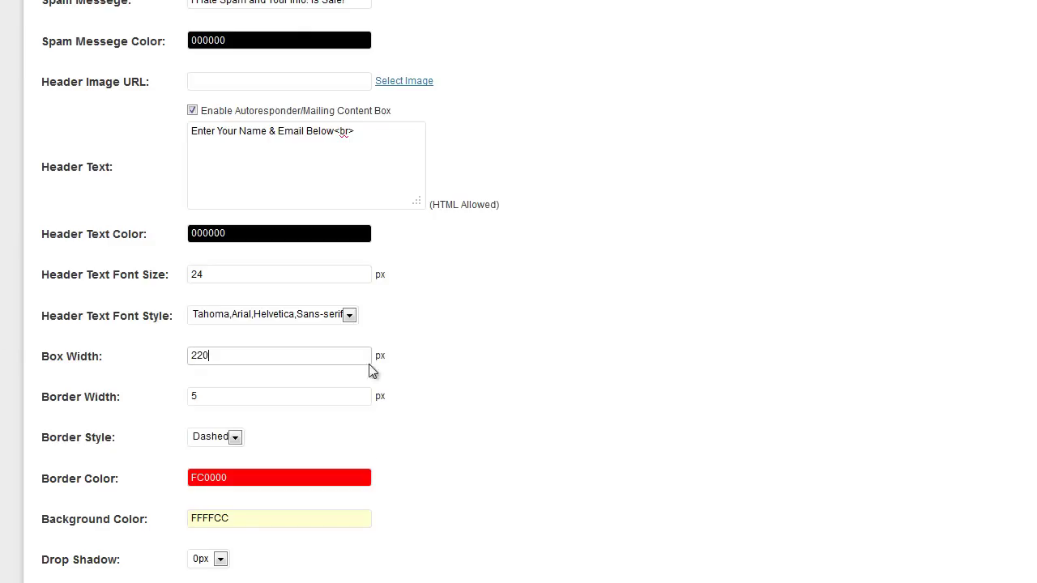
pyautogui.click(223, 396)
pyautogui.moveTo(223, 396); pyautogui.dragTo(154, 405)
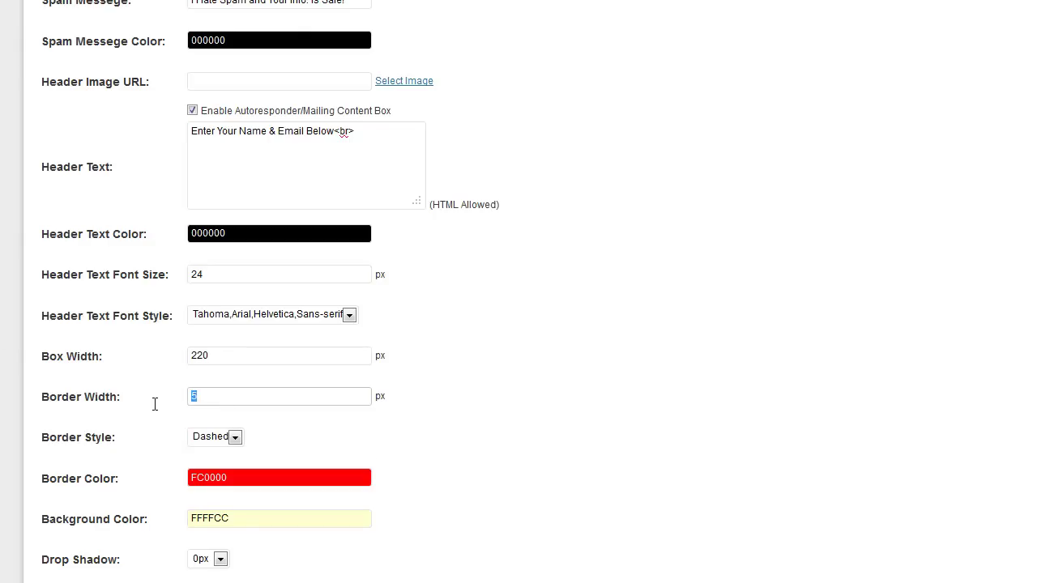
pyautogui.write('3')
pyautogui.click(537, 390)
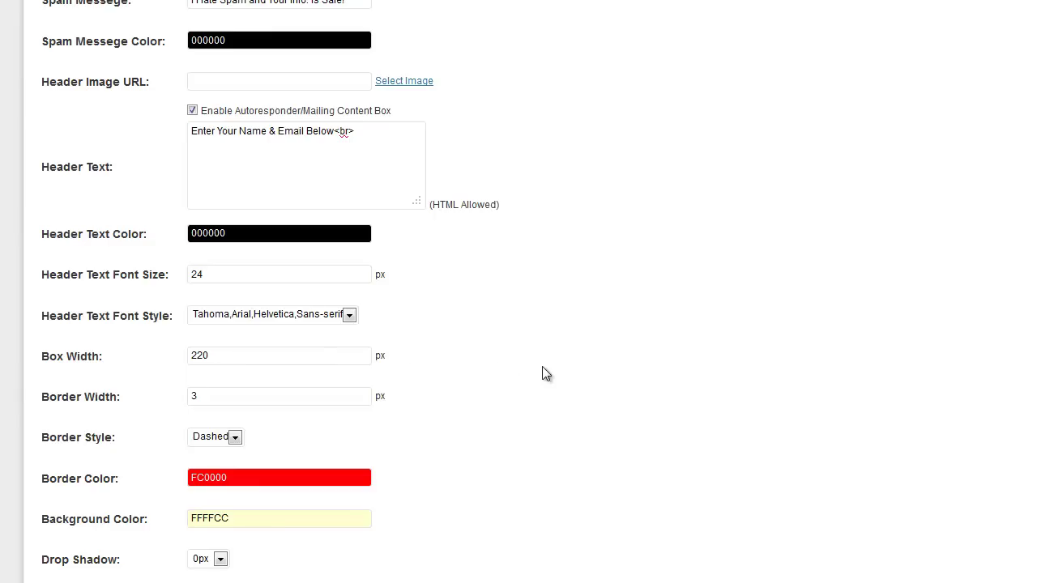
# Set the content box's border radius to 0px
pyautogui.scroll(-2, 543, 368)
pyautogui.scroll(-2, 543, 368)
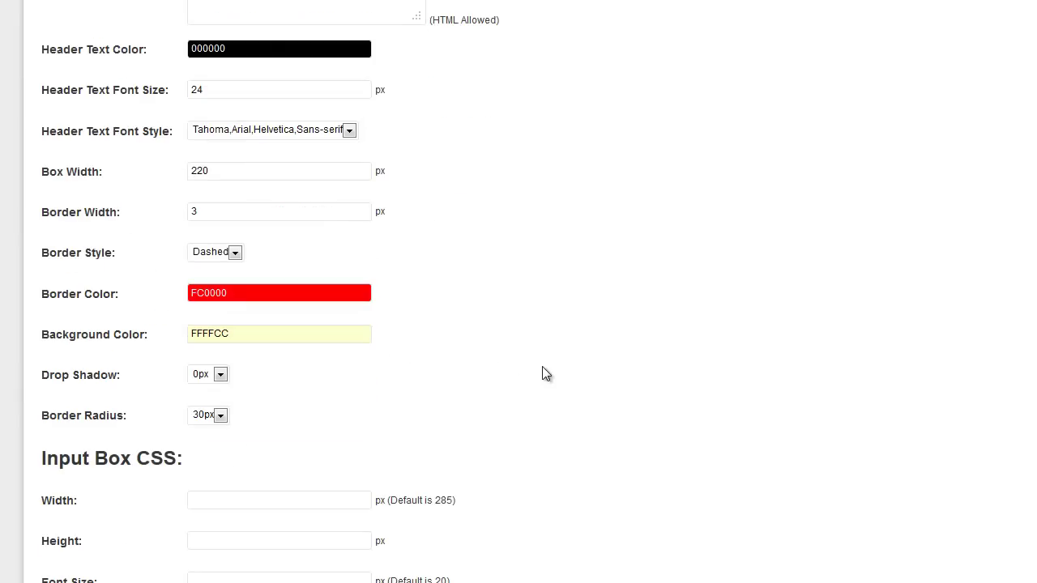
pyautogui.click(225, 418)
pyautogui.moveTo(224, 324); pyautogui.dragTo(226, 126)
pyautogui.click(206, 105)
# Set the Input Box CSS width to 180 px and its font size to 15 px
pyautogui.scroll(-4, 583, 332)
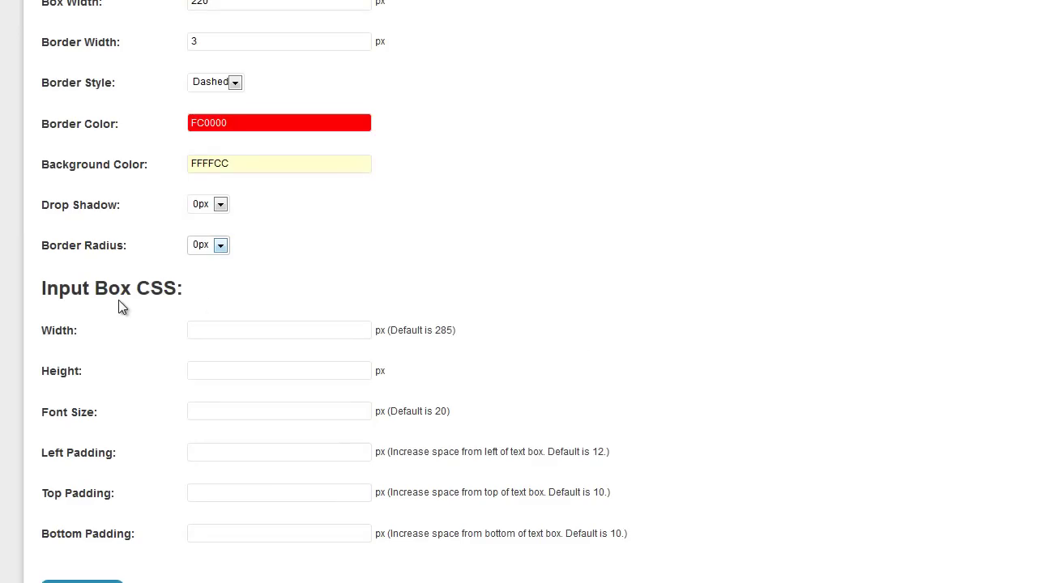
pyautogui.scroll(3, 275, 227)
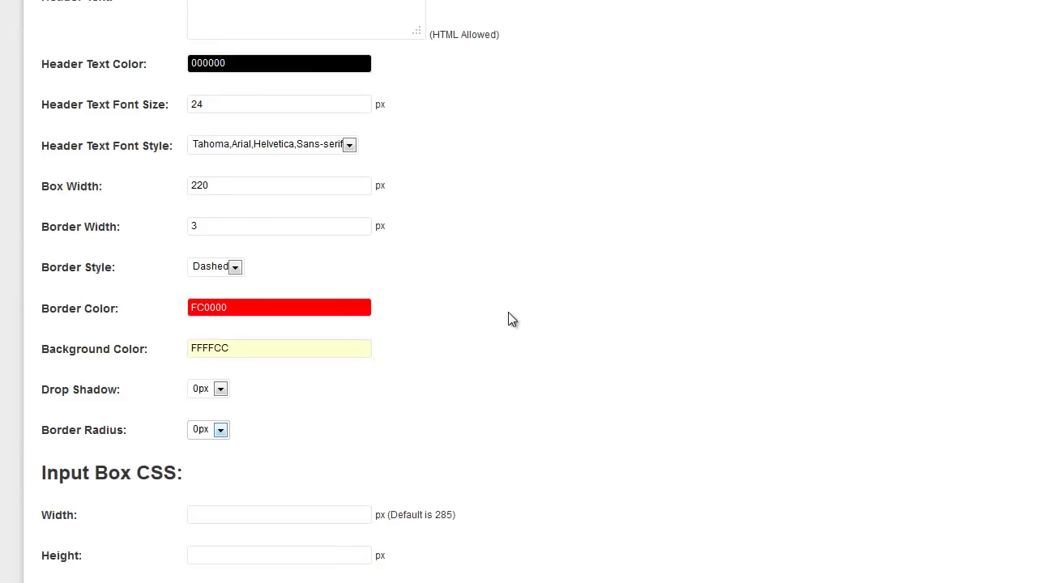
pyautogui.scroll(-3, 512, 319)
pyautogui.click(203, 332)
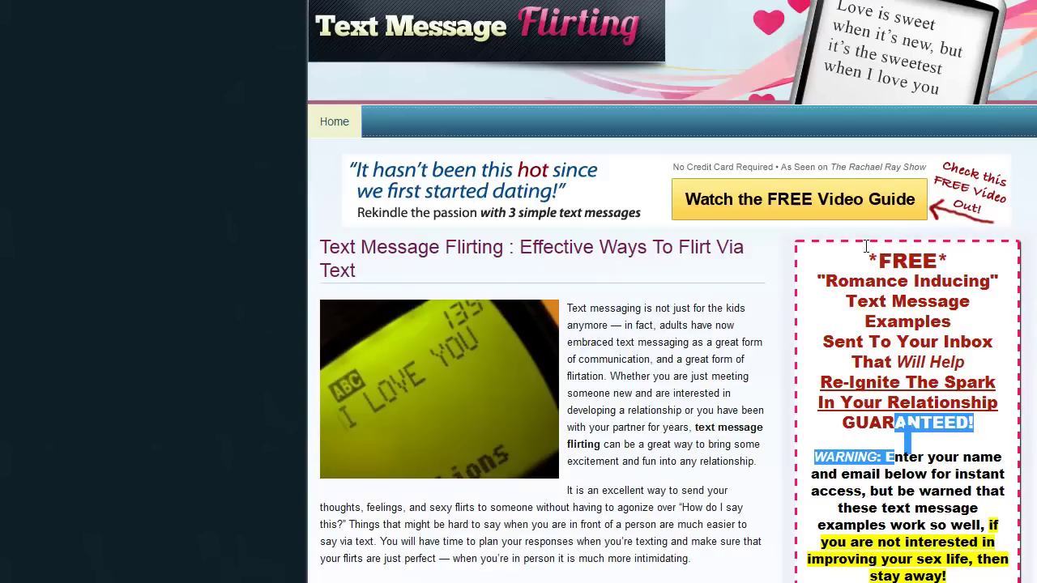
pyautogui.scroll(-2, 673, 365)
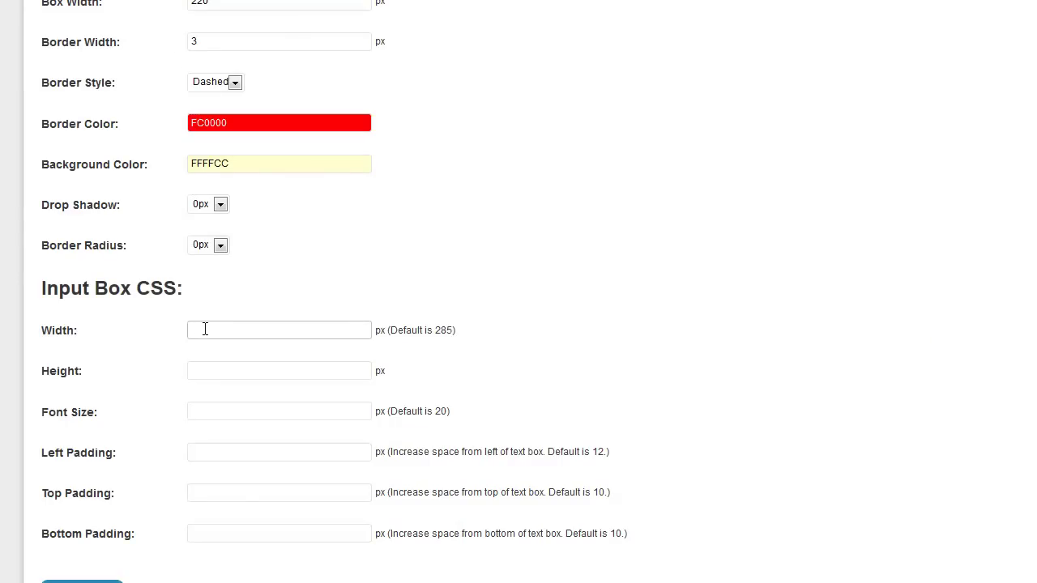
pyautogui.write('1')
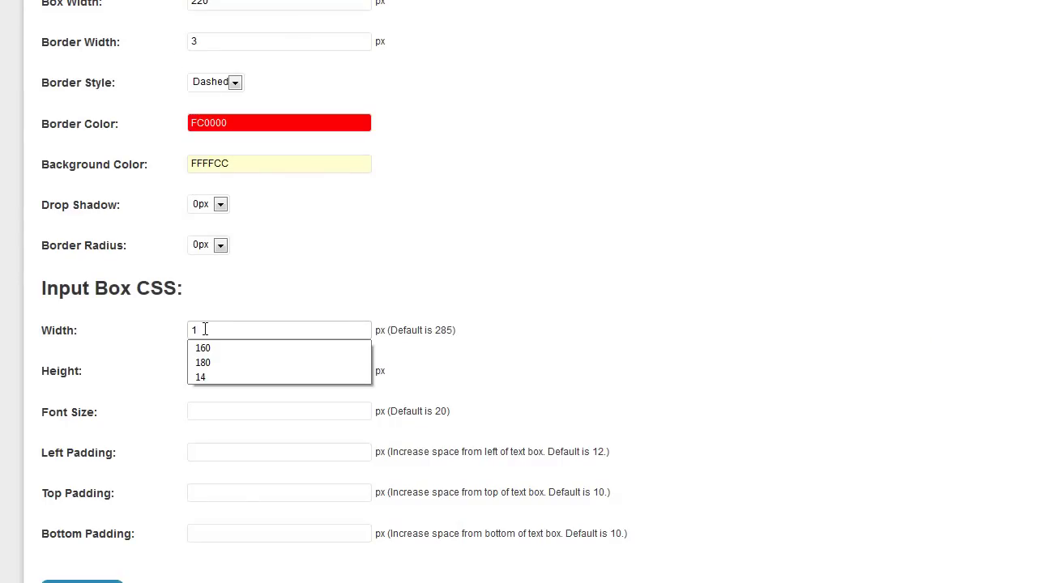
pyautogui.write('80')
pyautogui.press('Down')
pyautogui.press('Return')
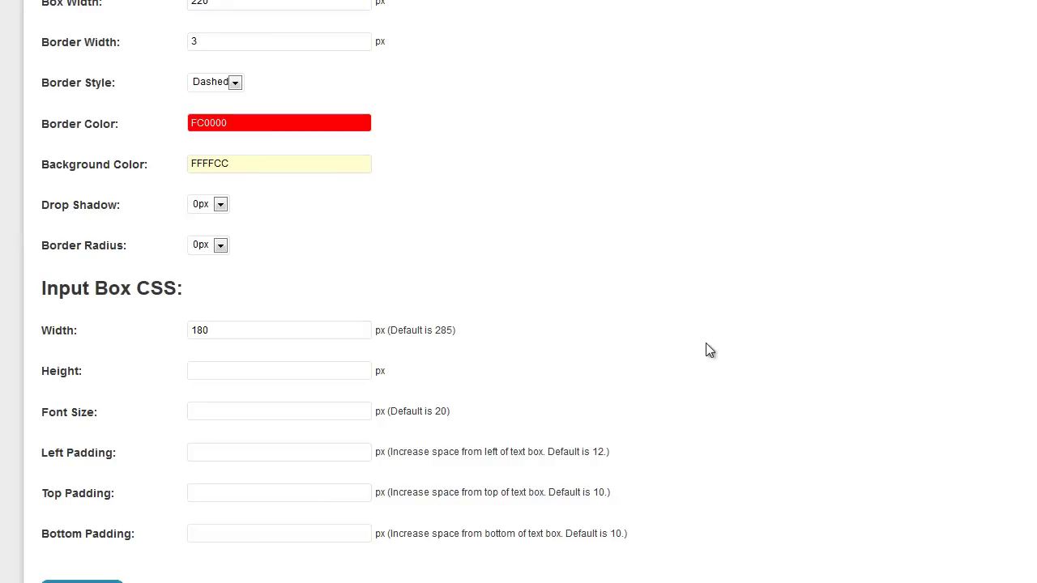
pyautogui.click(255, 413)
pyautogui.write('15')
pyautogui.click(832, 388)
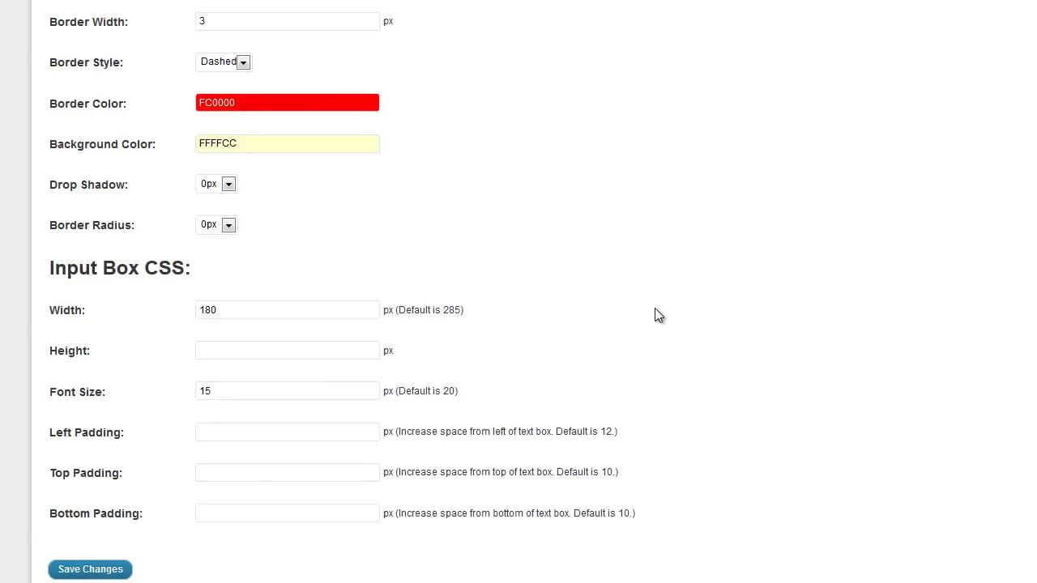
# Choose the yellow "Register Me Now!" image as the form's submit button
pyautogui.scroll(8, 519, 292)
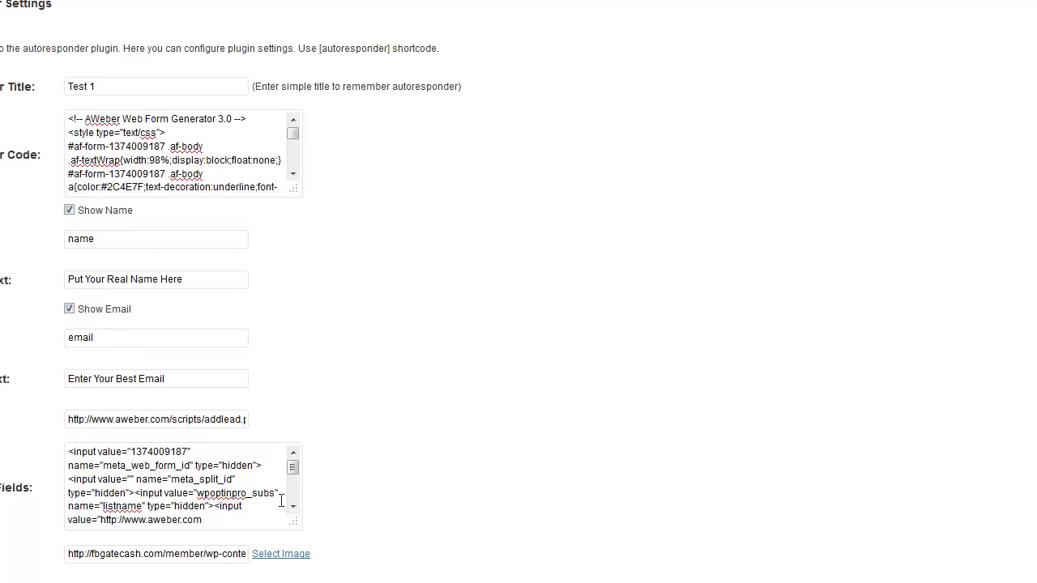
pyautogui.click(285, 556)
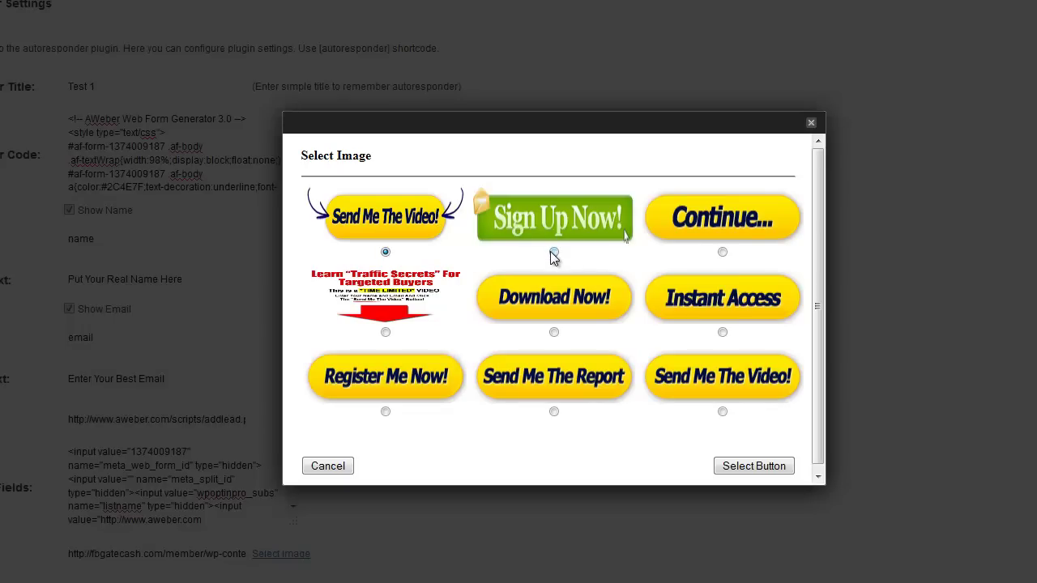
pyautogui.click(554, 253)
pyautogui.scroll(-1, 824, 314)
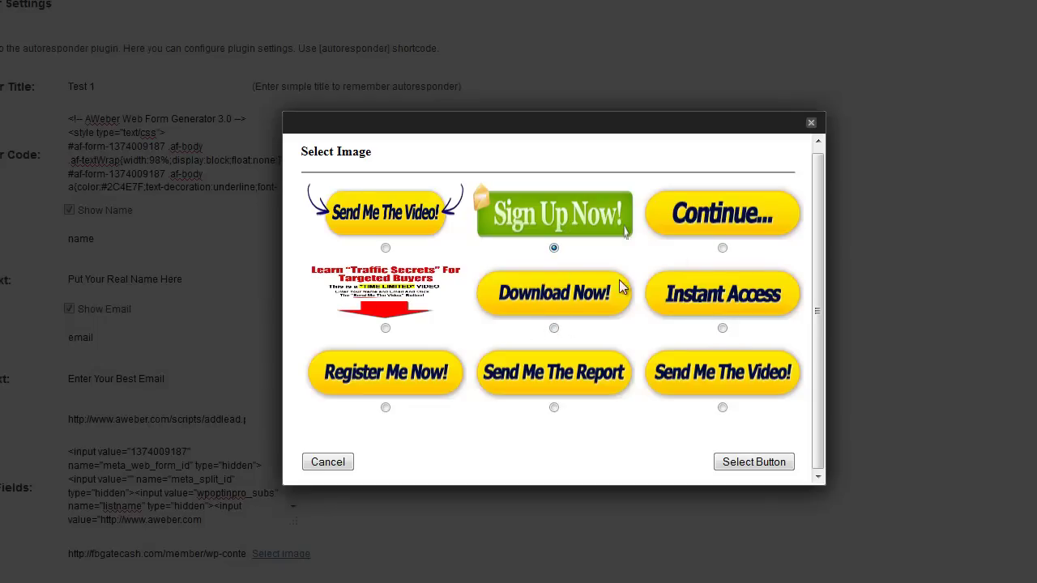
pyautogui.click(385, 408)
pyautogui.click(750, 464)
pyautogui.scroll(-10, 699, 494)
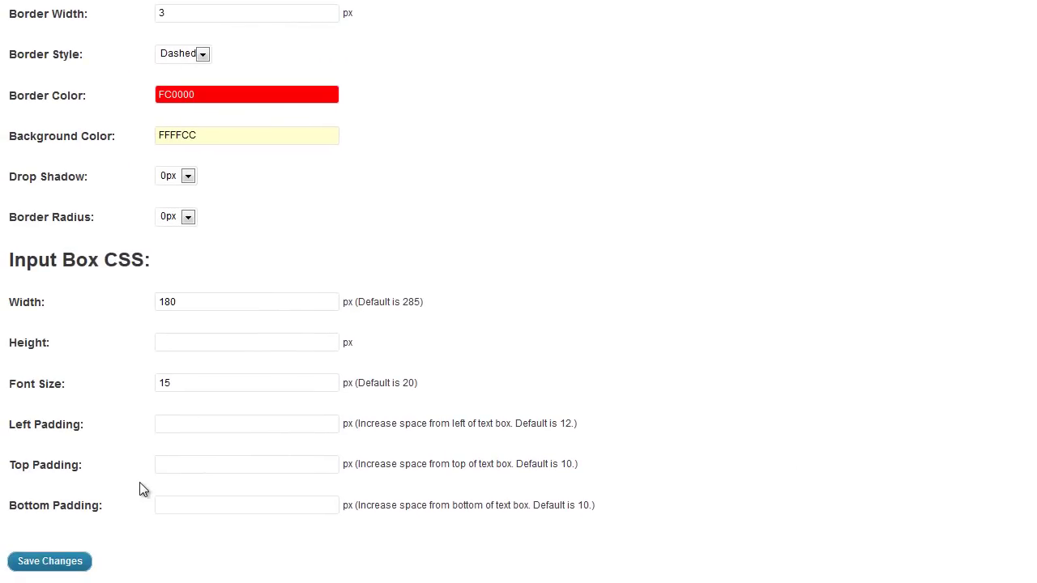
# Copy the [autoresponder] shortcode from the welcome text of the Autoresponder settings page
pyautogui.scroll(10, 140, 486)
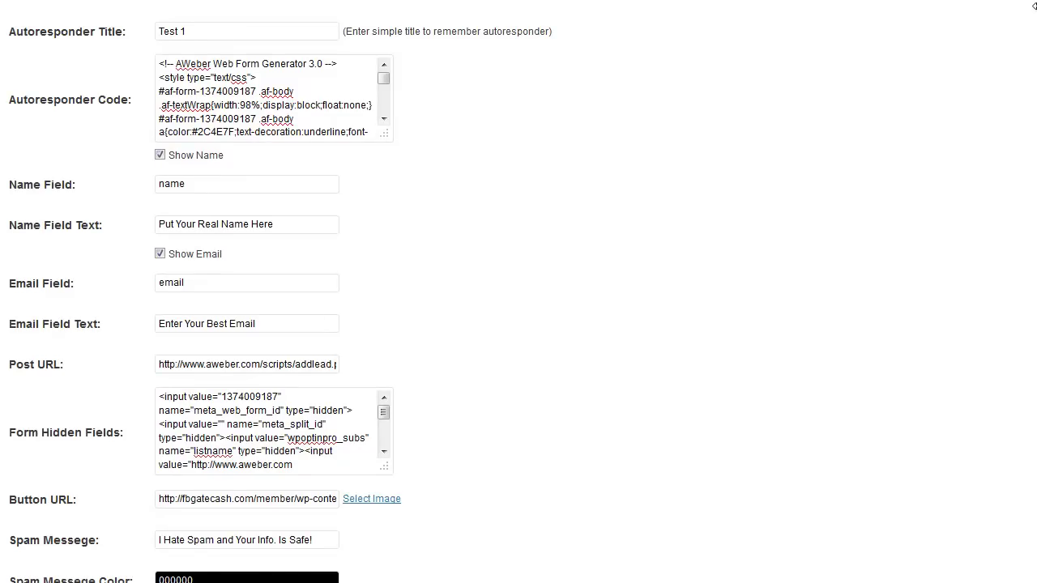
pyautogui.scroll(1, 1034, 6)
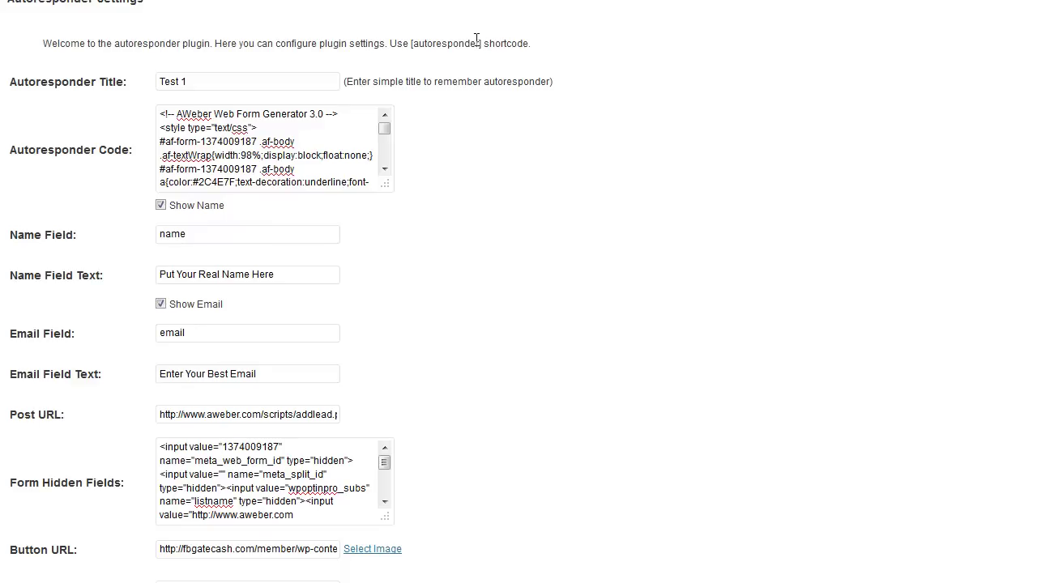
pyautogui.moveTo(482, 43); pyautogui.dragTo(412, 46)
pyautogui.rightClick(417, 46)
pyautogui.click(446, 52)
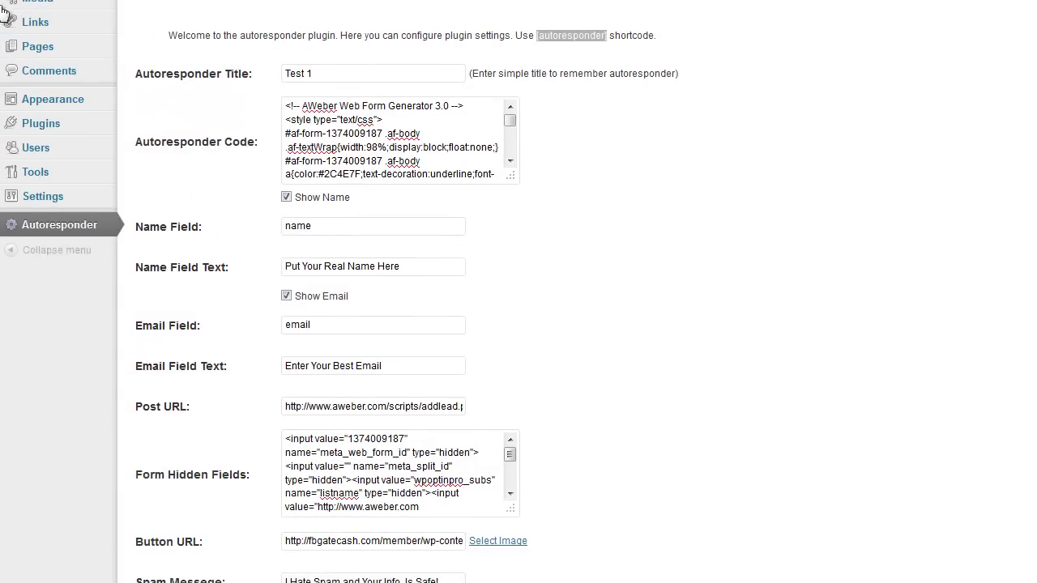
# Paste the [autoresponder] shortcode into the Main Sidebar's "Sidebar Widget" text widget and save the widget
pyautogui.moveTo(74, 99)
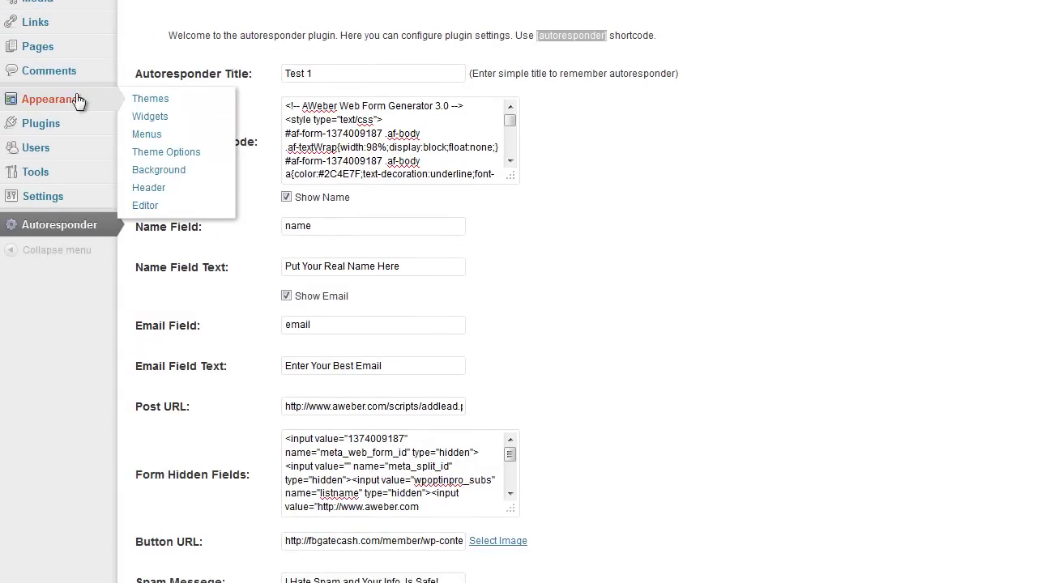
pyautogui.click(150, 117)
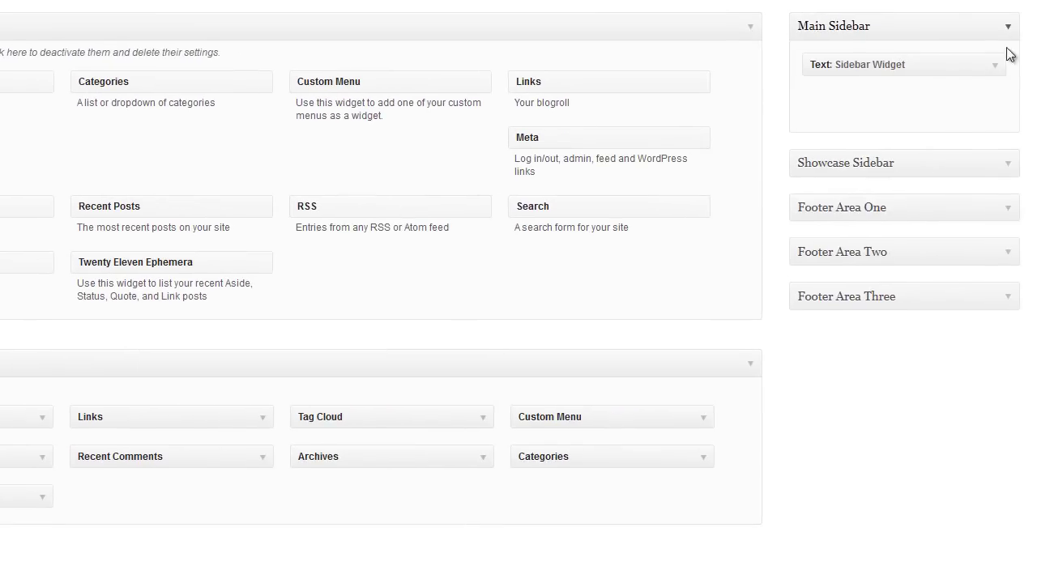
pyautogui.click(995, 67)
pyautogui.click(771, 168)
pyautogui.rightClick(750, 162)
pyautogui.click(786, 232)
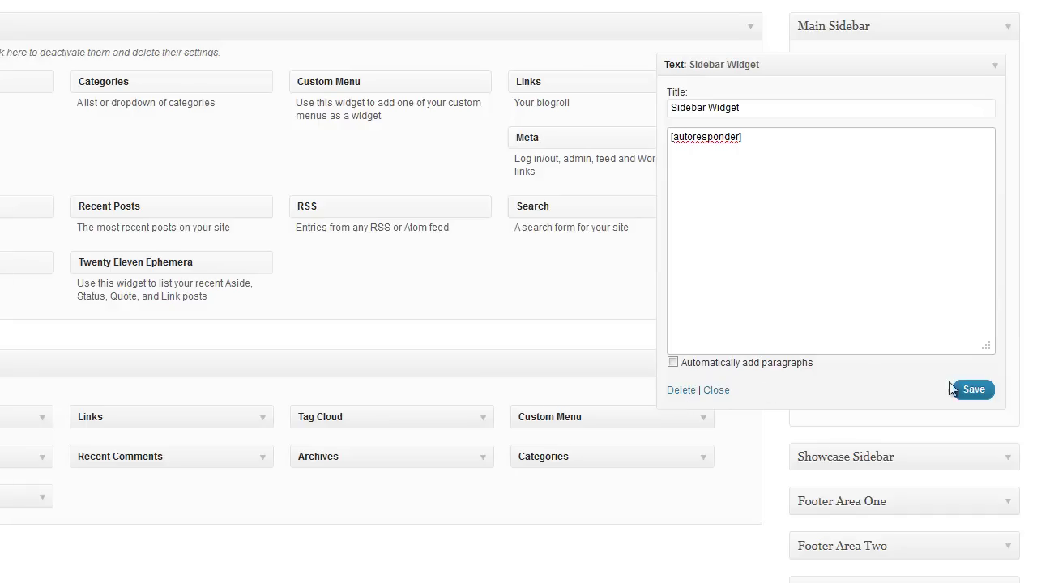
pyautogui.click(972, 392)
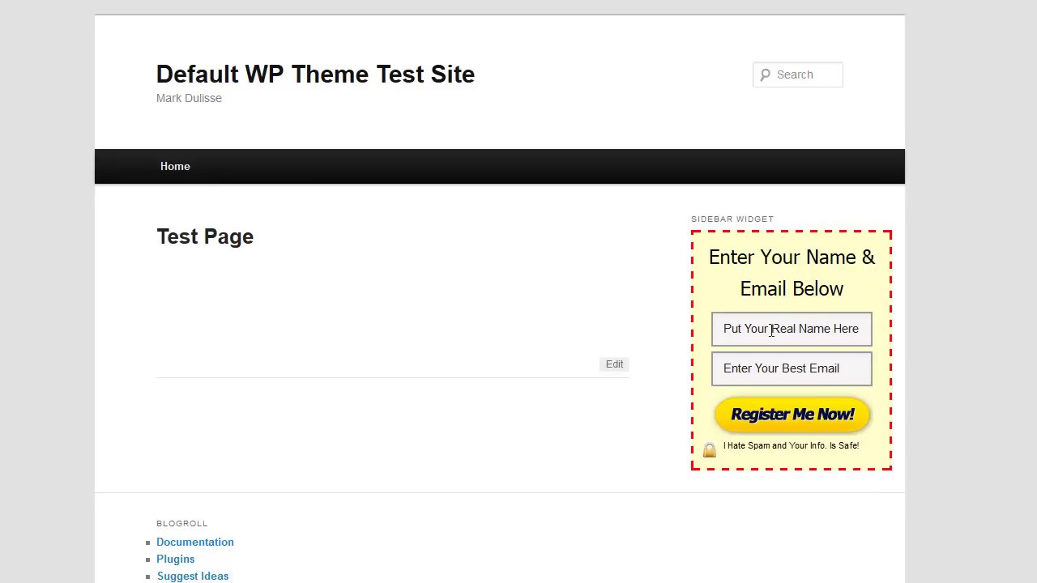
# Test moving between the name and email fields of the sidebar opt-in form on the Test Page
pyautogui.click(837, 322)
pyautogui.press('Tab')
pyautogui.click(923, 392)
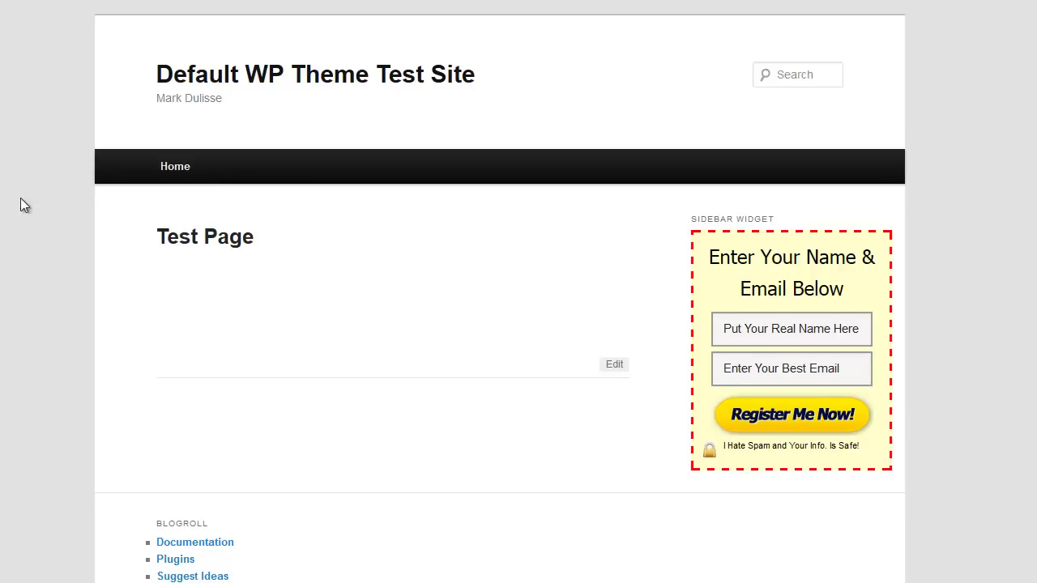